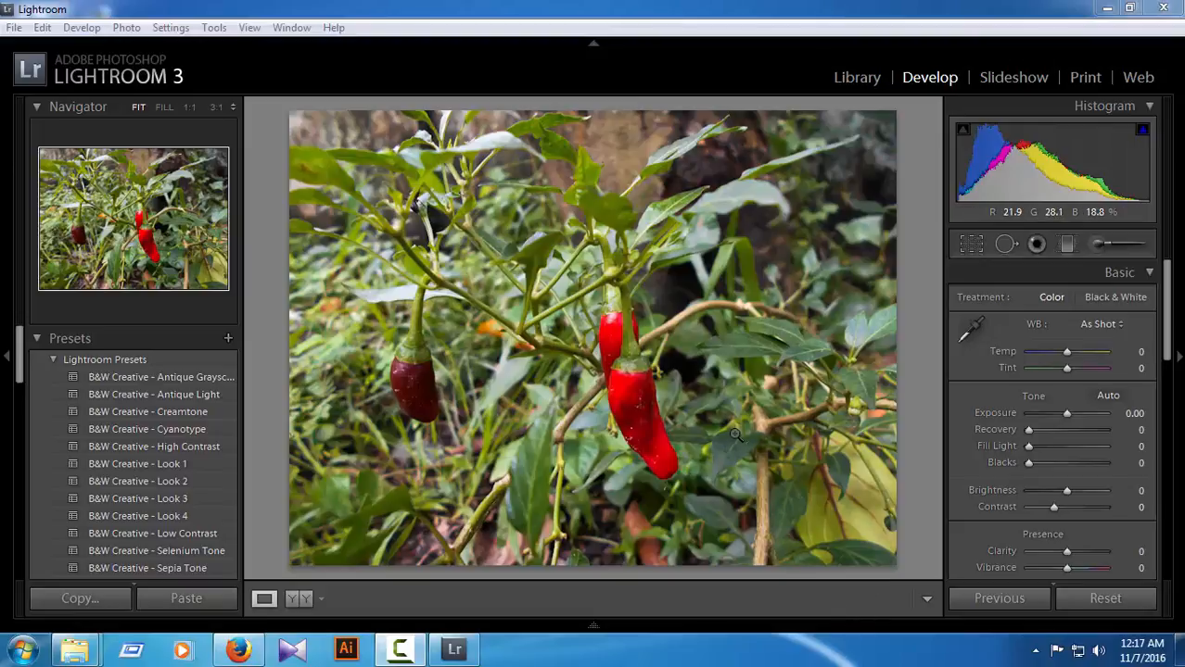
{"action": "left_click", "coordinate": [14, 28]}
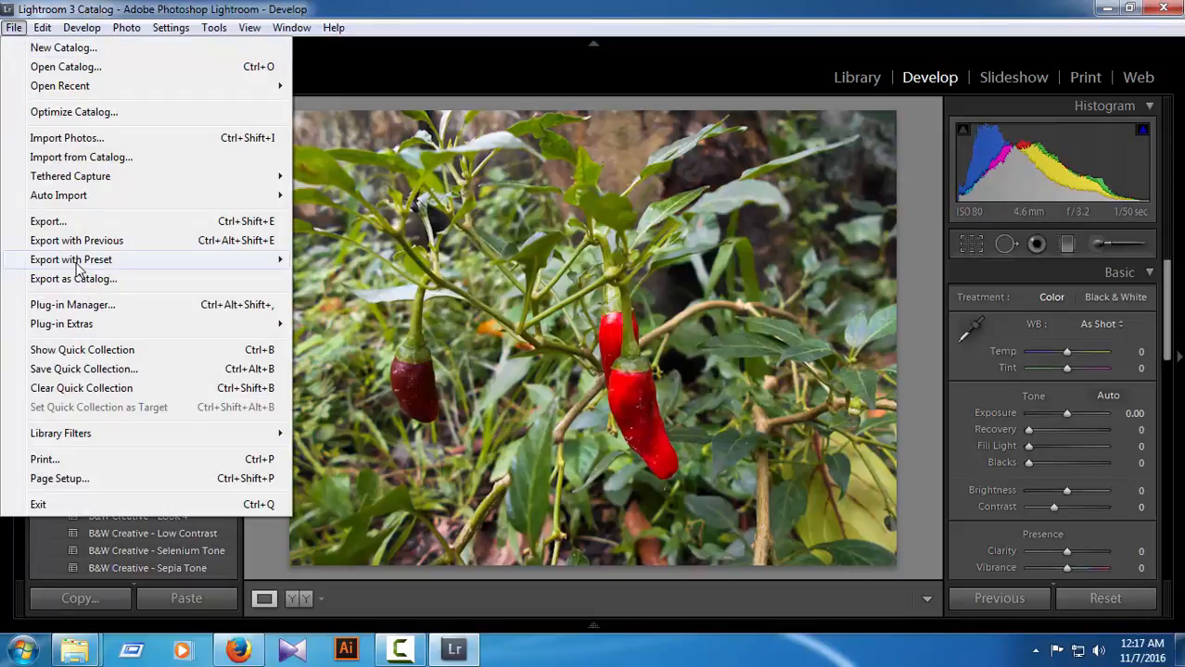
{"action": "left_click", "coordinate": [521, 20]}
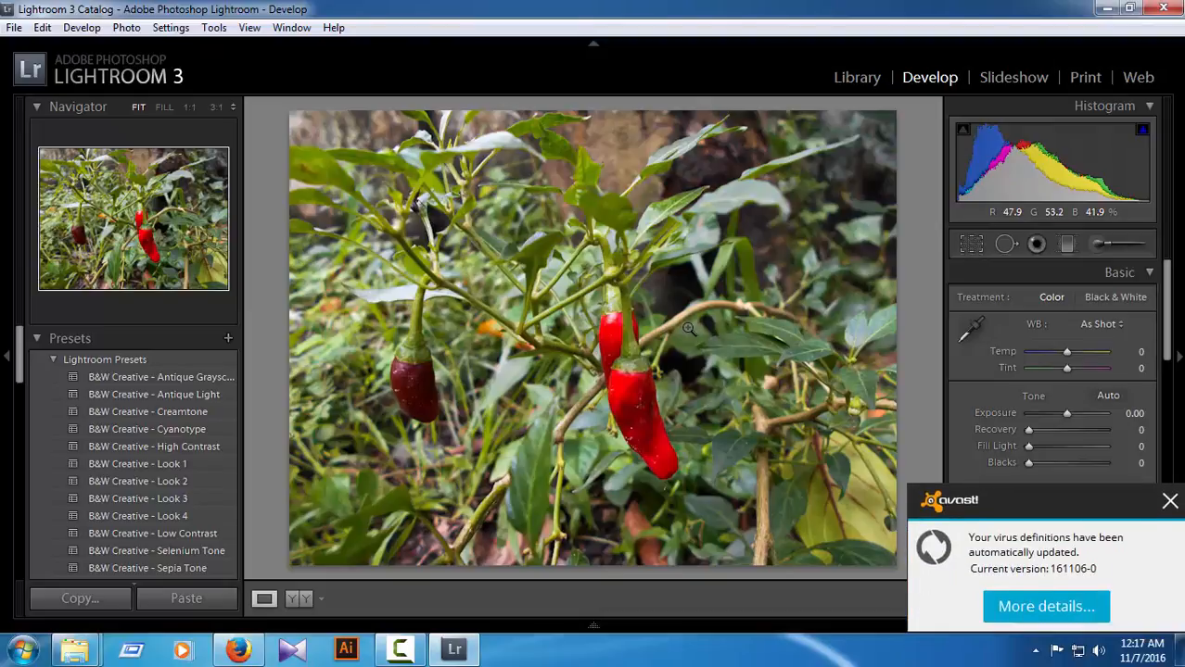
{"action": "left_click", "coordinate": [1170, 502]}
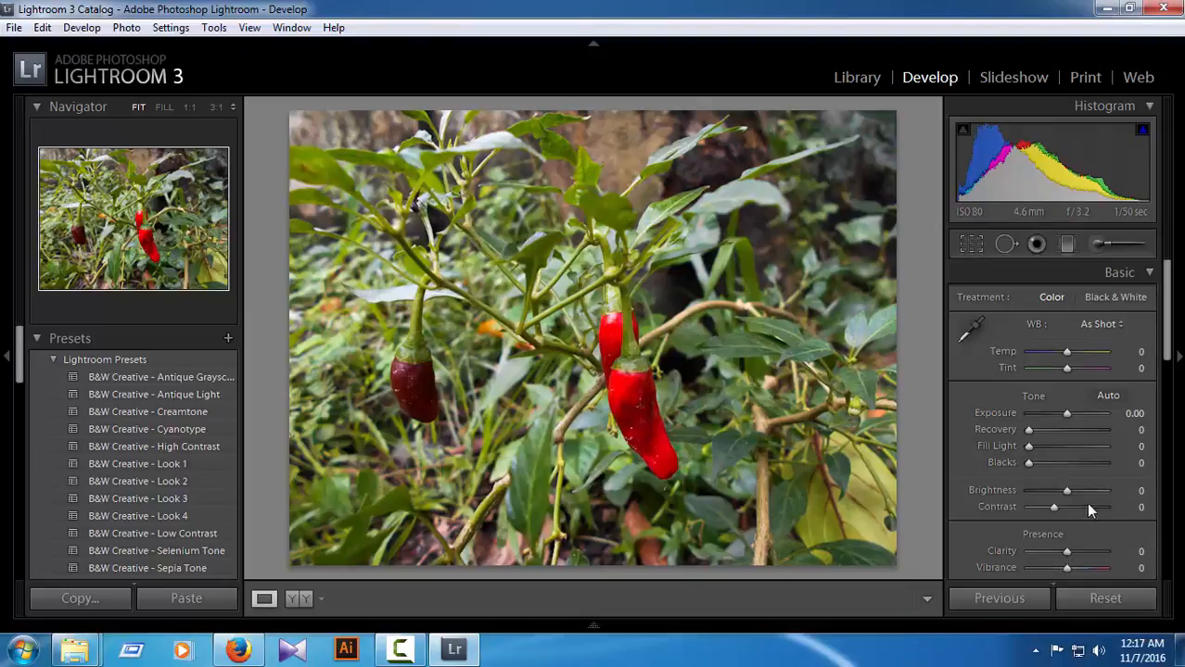
{"action": "left_click", "coordinate": [413, 650]}
{"action": "left_click", "coordinate": [992, 625]}
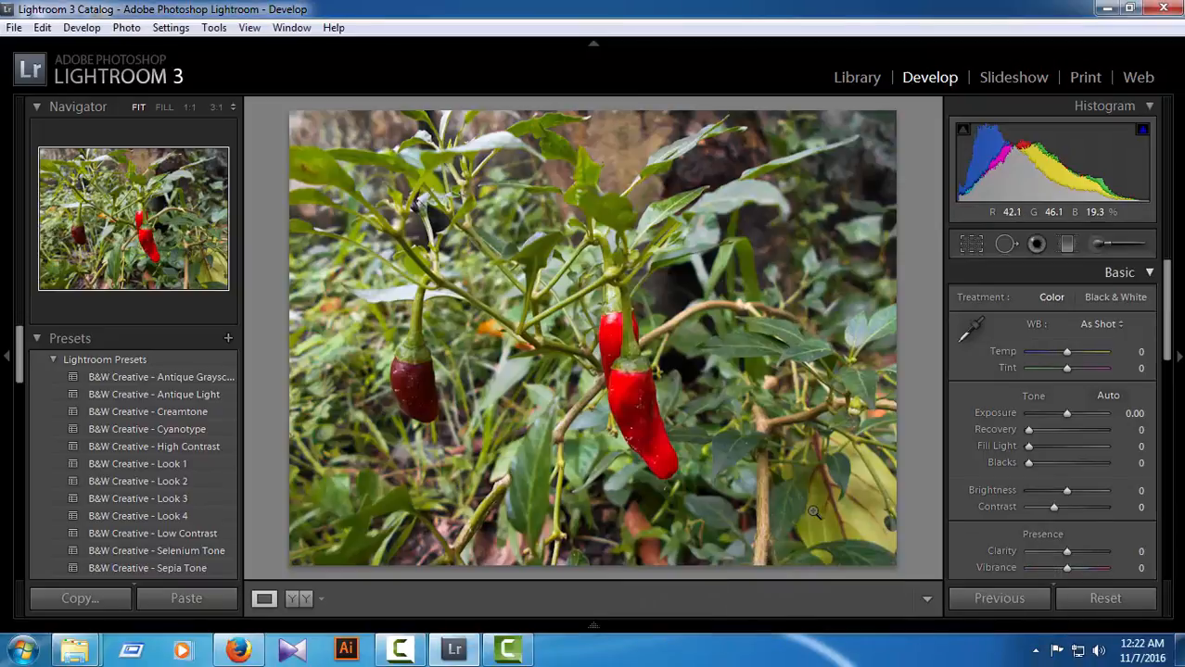
{"action": "left_click", "coordinate": [507, 650]}
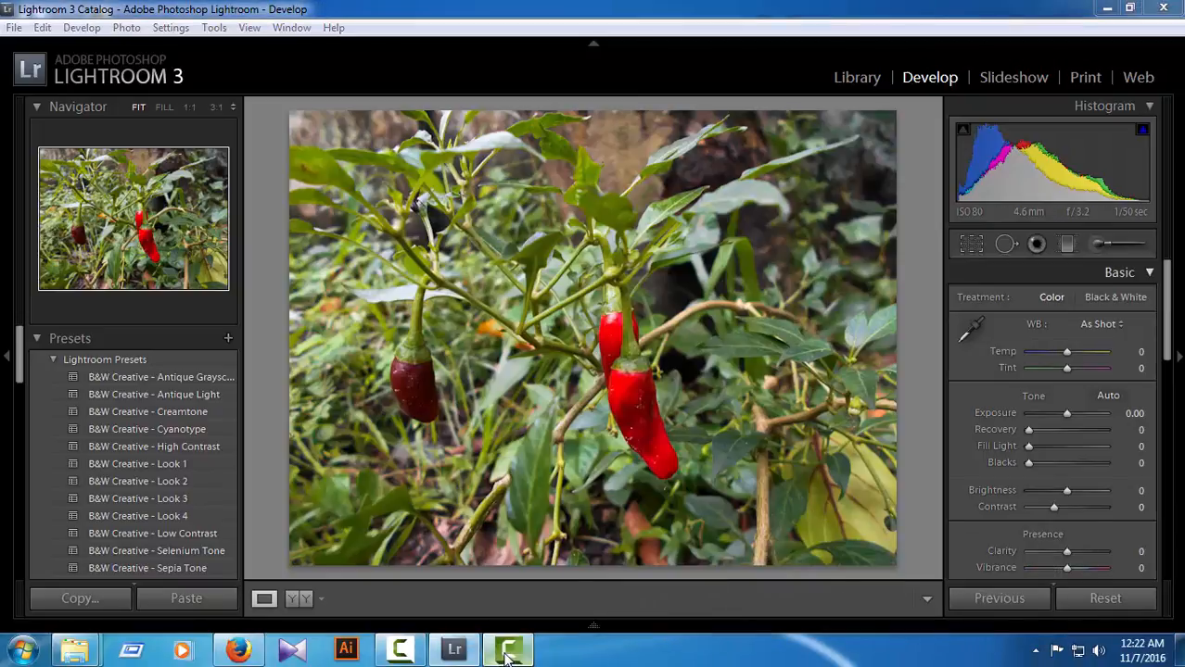
{"action": "left_click", "coordinate": [503, 658]}
{"action": "left_click", "coordinate": [413, 651]}
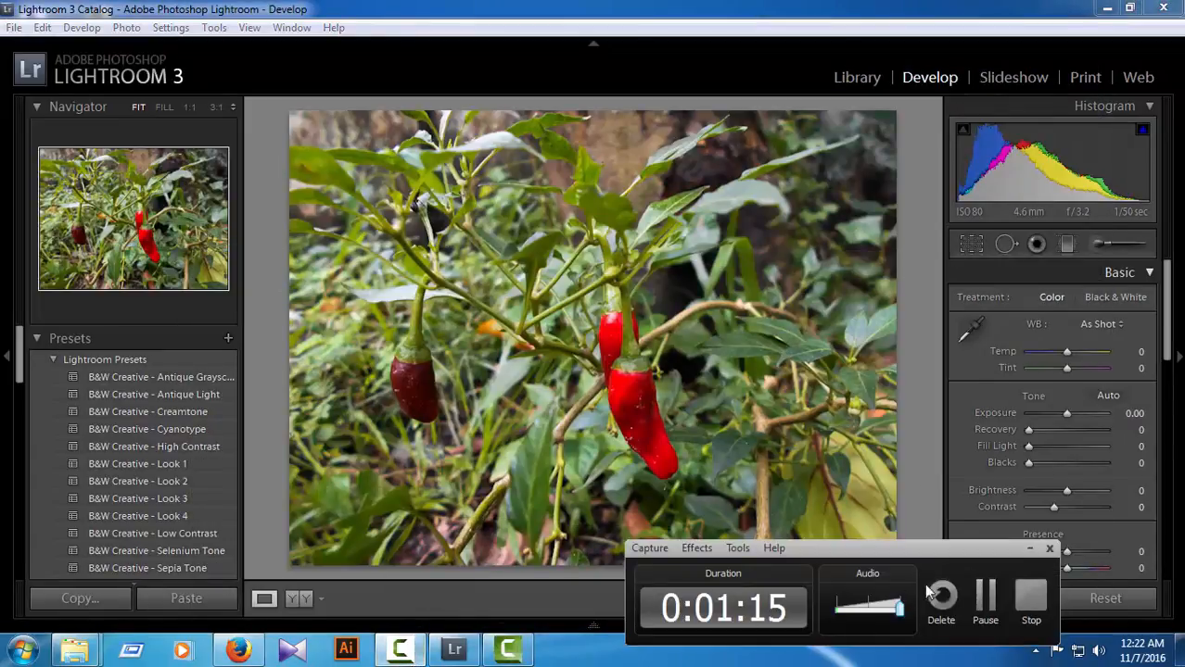
{"action": "left_click", "coordinate": [1027, 549]}
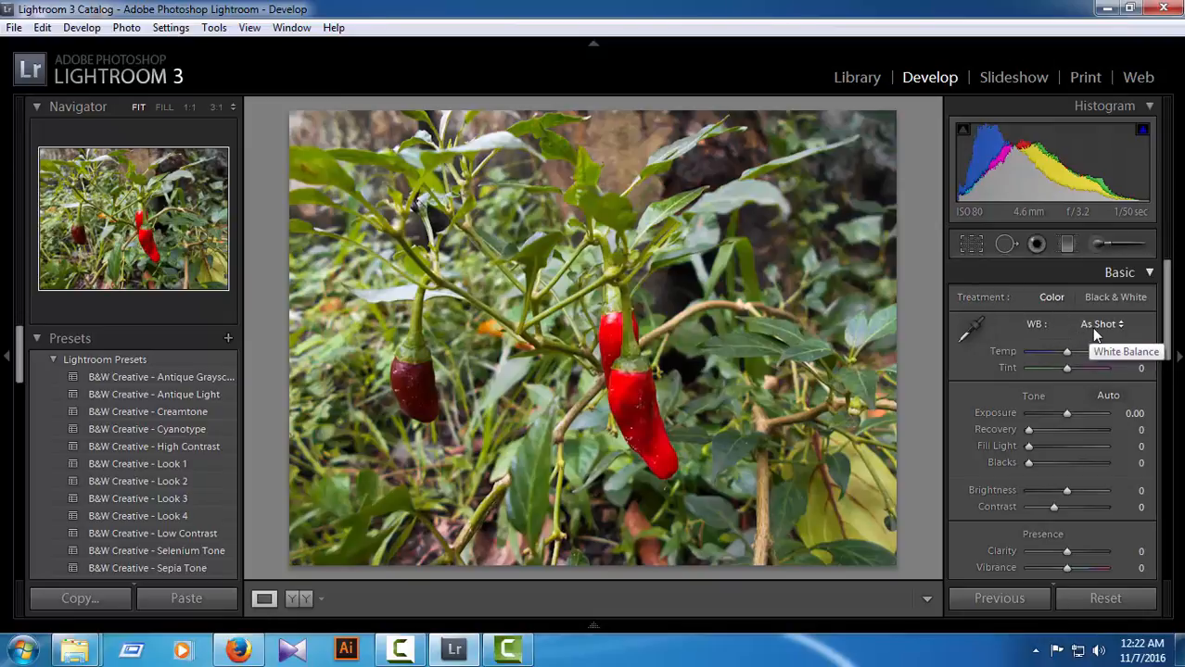
- Give the photo a custom white balance with Temp at +8 and Tint at −10
{"action": "left_click", "coordinate": [1119, 325]}
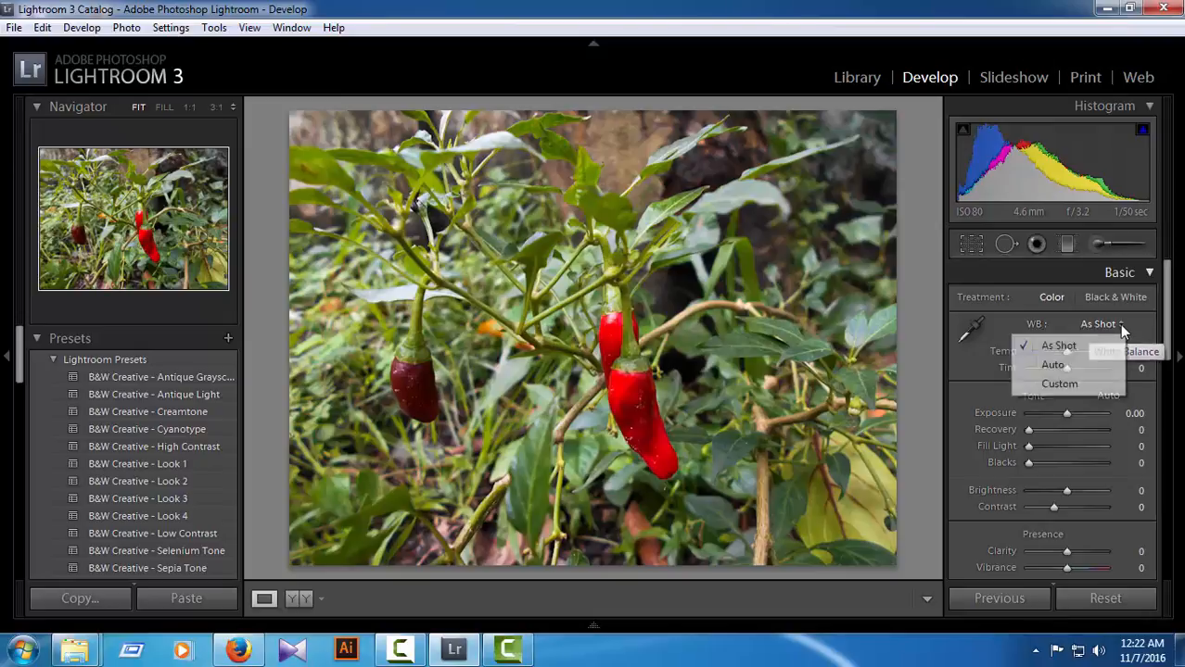
{"action": "left_click", "coordinate": [1062, 365]}
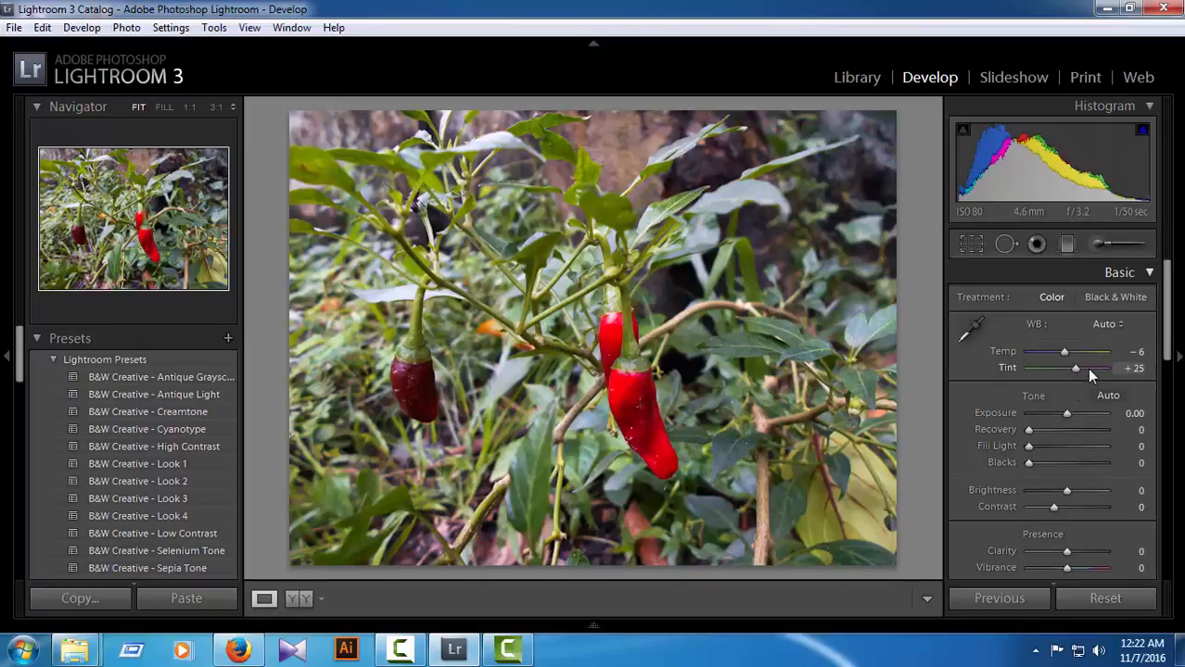
{"action": "mouse_move", "coordinate": [1063, 353]}
{"action": "left_mouse_down"}
{"action": "mouse_move", "coordinate": [1069, 371]}
{"action": "mouse_move", "coordinate": [1053, 368]}
{"action": "mouse_move", "coordinate": [1063, 369]}
{"action": "left_mouse_up"}
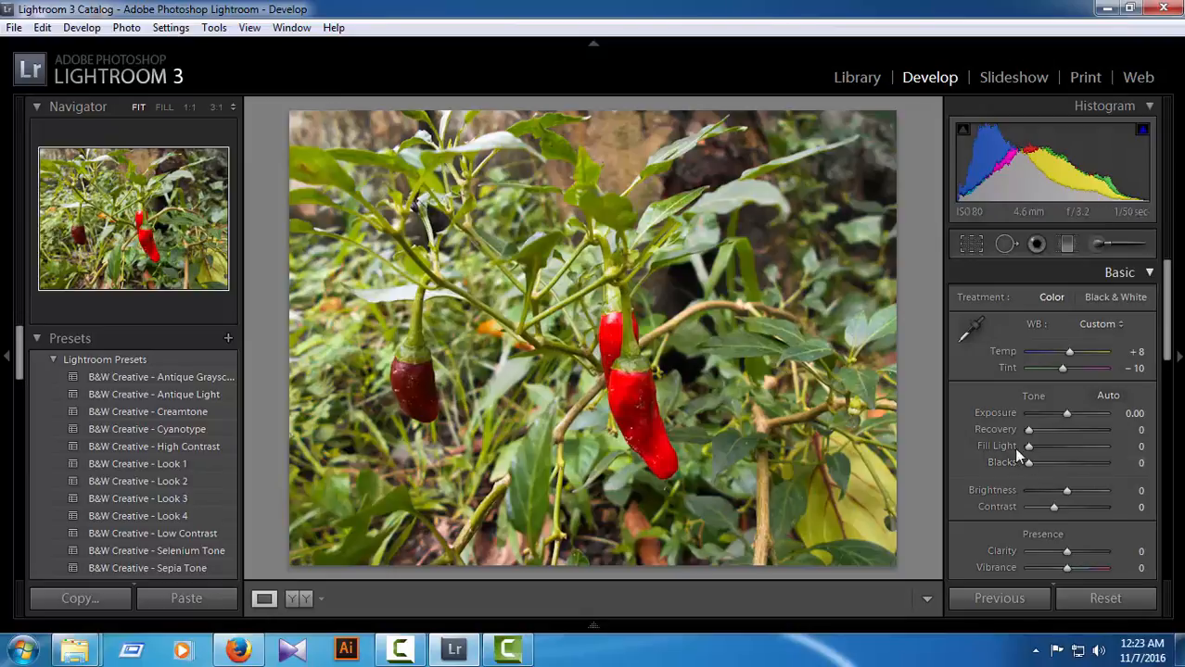
- Set the photo's Recovery to 30, and try out the Fill Light and Contrast adjustments
{"action": "left_click_drag", "start_coordinate": [1086, 433], "coordinate": [1050, 431]}
{"action": "double_click", "coordinate": [1075, 432]}
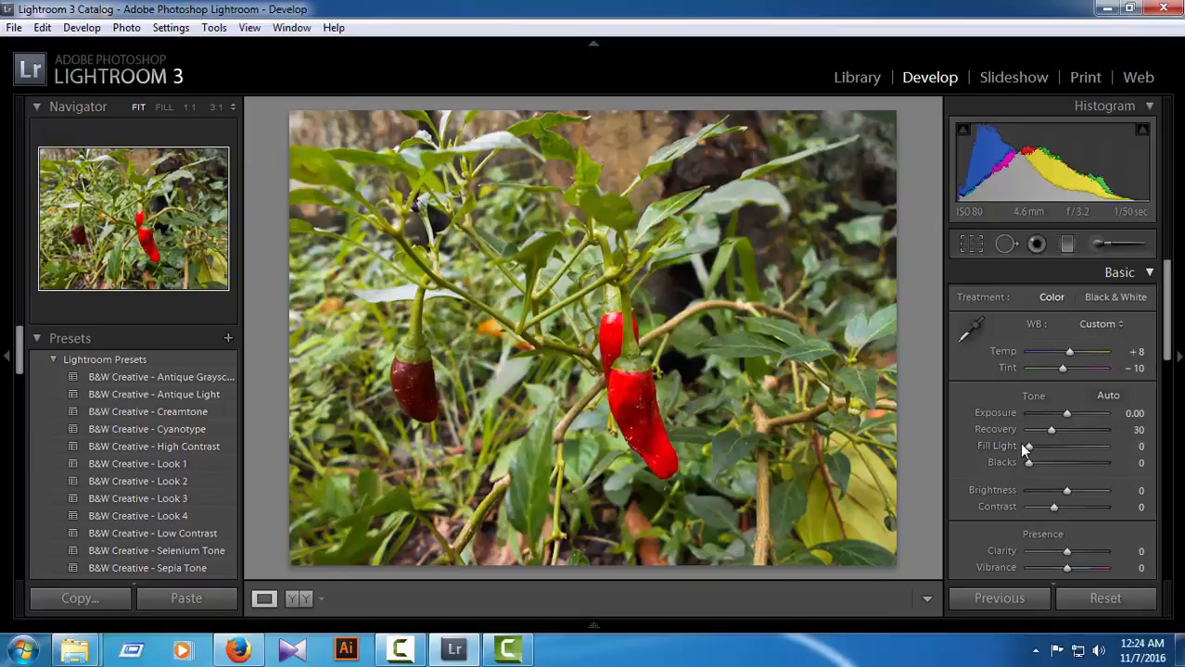
{"action": "mouse_move", "coordinate": [1031, 449]}
{"action": "left_mouse_down"}
{"action": "mouse_move", "coordinate": [1089, 446]}
{"action": "mouse_move", "coordinate": [1023, 454]}
{"action": "left_mouse_up"}
{"action": "left_click_drag", "start_coordinate": [1169, 352], "coordinate": [1169, 376]}
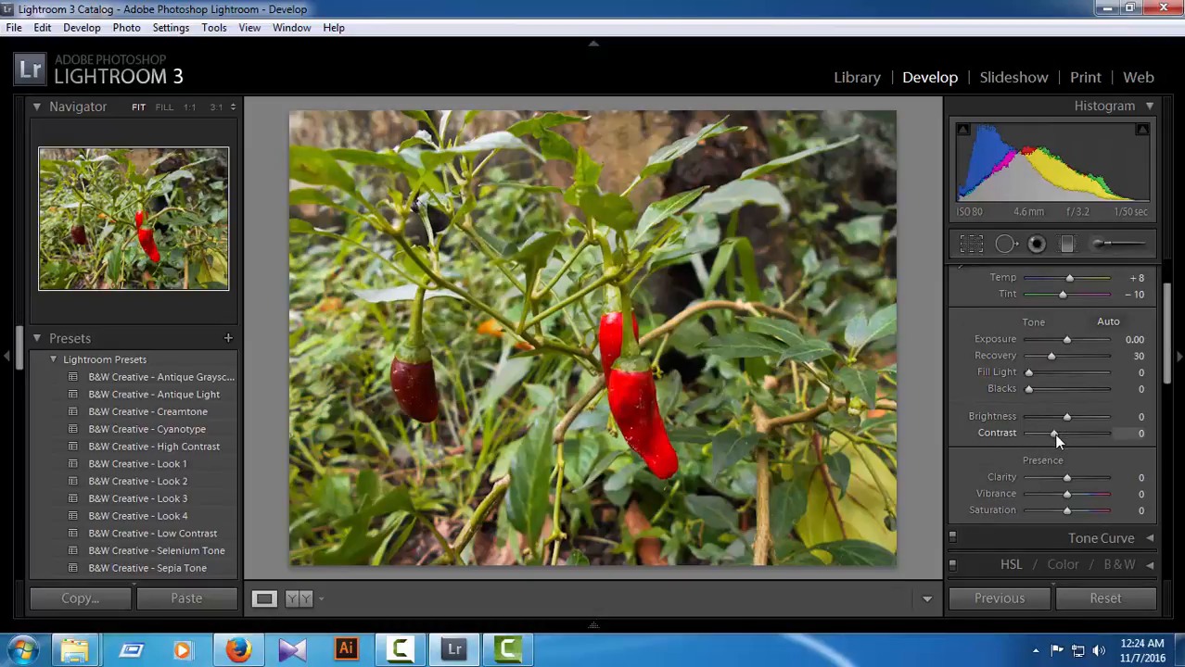
{"action": "mouse_move", "coordinate": [1054, 435]}
{"action": "left_mouse_down"}
{"action": "mouse_move", "coordinate": [1101, 433]}
{"action": "mouse_move", "coordinate": [1031, 437]}
{"action": "mouse_move", "coordinate": [1059, 433]}
{"action": "mouse_move", "coordinate": [1048, 435]}
{"action": "left_mouse_up"}
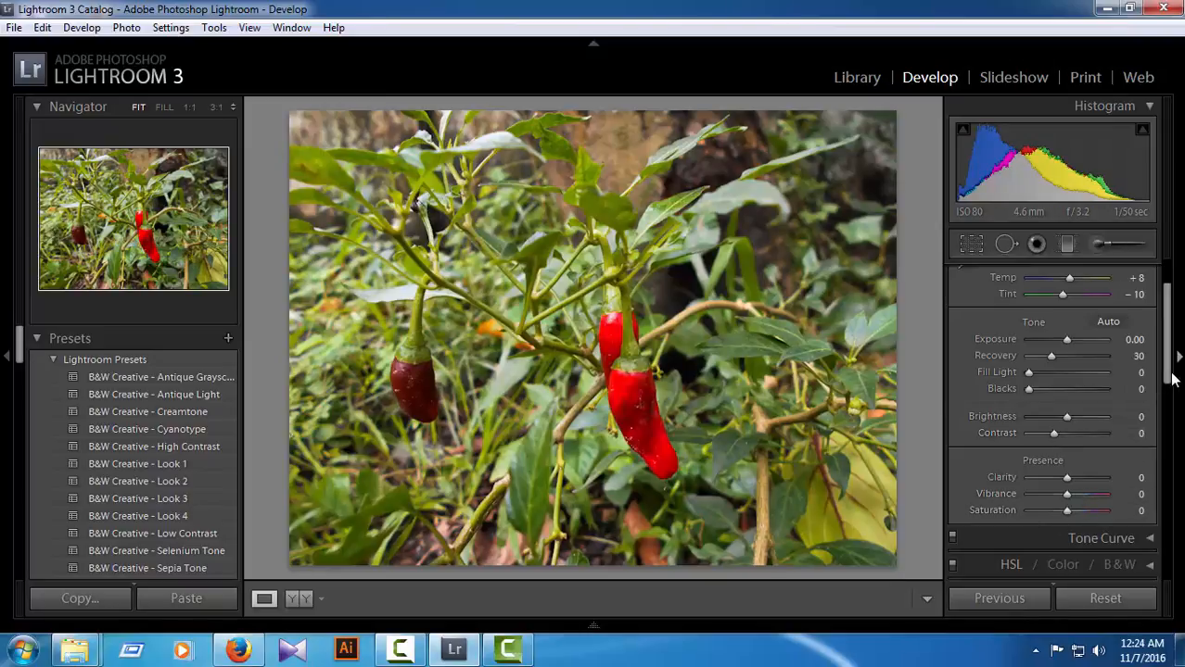
- Set the Split Toning highlights hue to 186
{"action": "left_click_drag", "start_coordinate": [1170, 375], "coordinate": [1170, 403]}
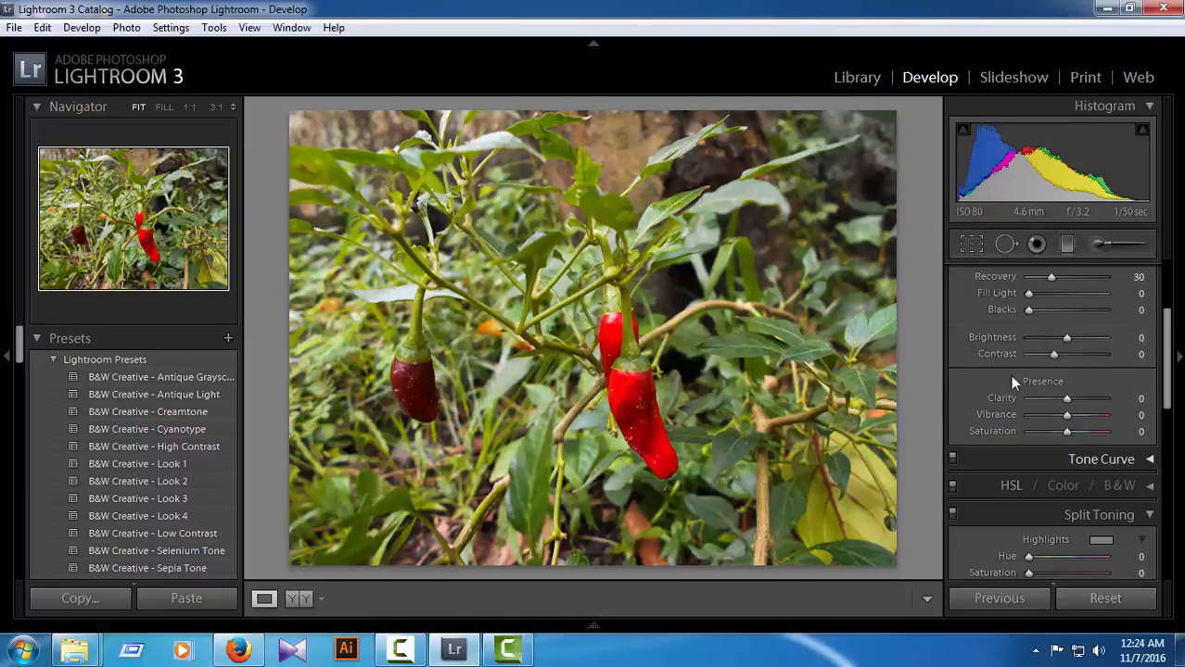
{"action": "scroll", "coordinate": [1015, 385], "scroll_direction": "down", "scroll_amount": 4}
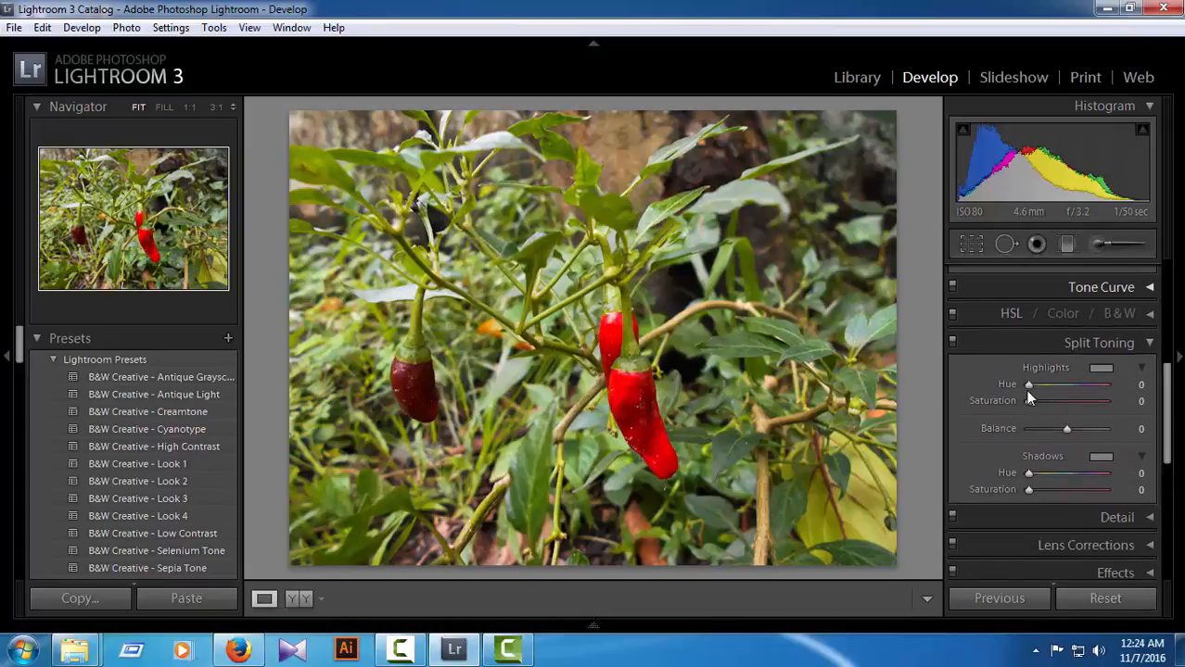
{"action": "mouse_move", "coordinate": [1027, 391]}
{"action": "left_mouse_down"}
{"action": "mouse_move", "coordinate": [1082, 387]}
{"action": "mouse_move", "coordinate": [1040, 401]}
{"action": "mouse_move", "coordinate": [1073, 402]}
{"action": "mouse_move", "coordinate": [1023, 401]}
{"action": "left_mouse_up"}
{"action": "left_click", "coordinate": [1071, 388]}
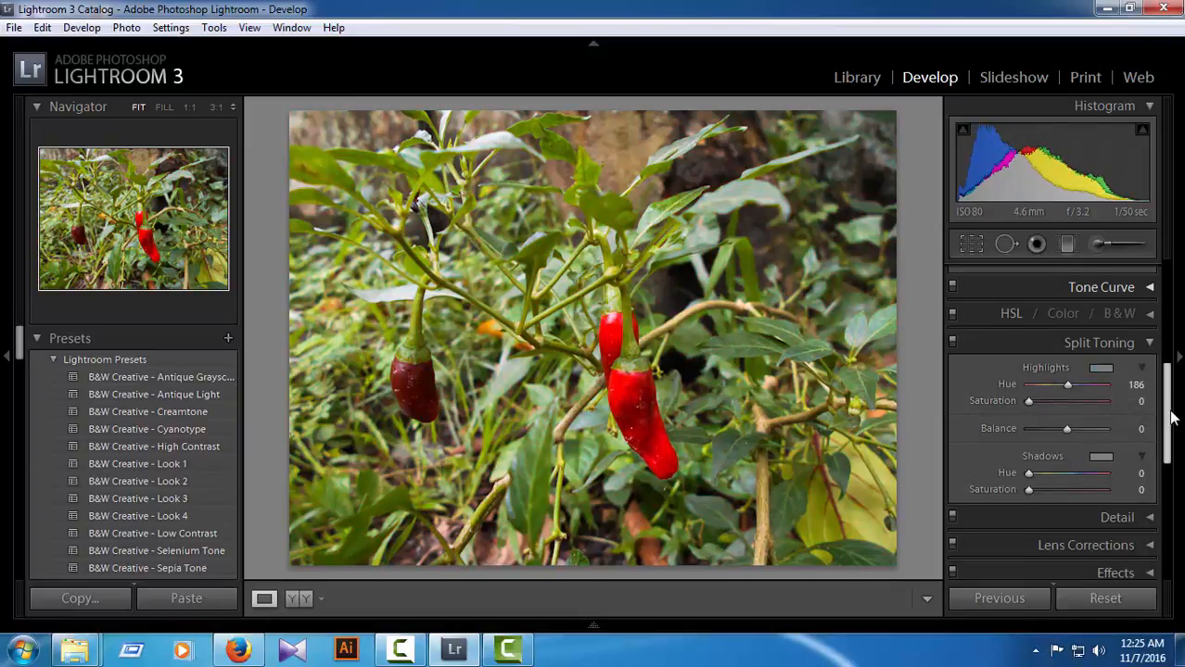
{"action": "left_click_drag", "start_coordinate": [1166, 428], "coordinate": [1164, 270]}
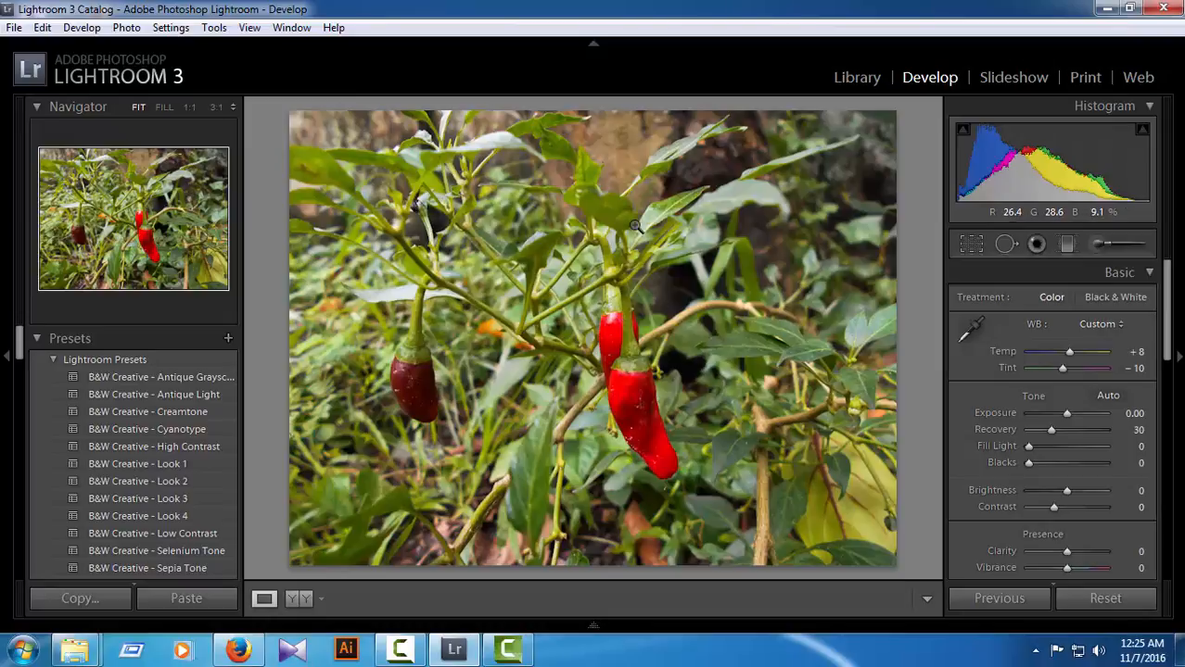
- Open the photo's export settings and review the destination, Desktop location and existing-files options
{"action": "left_click", "coordinate": [15, 29]}
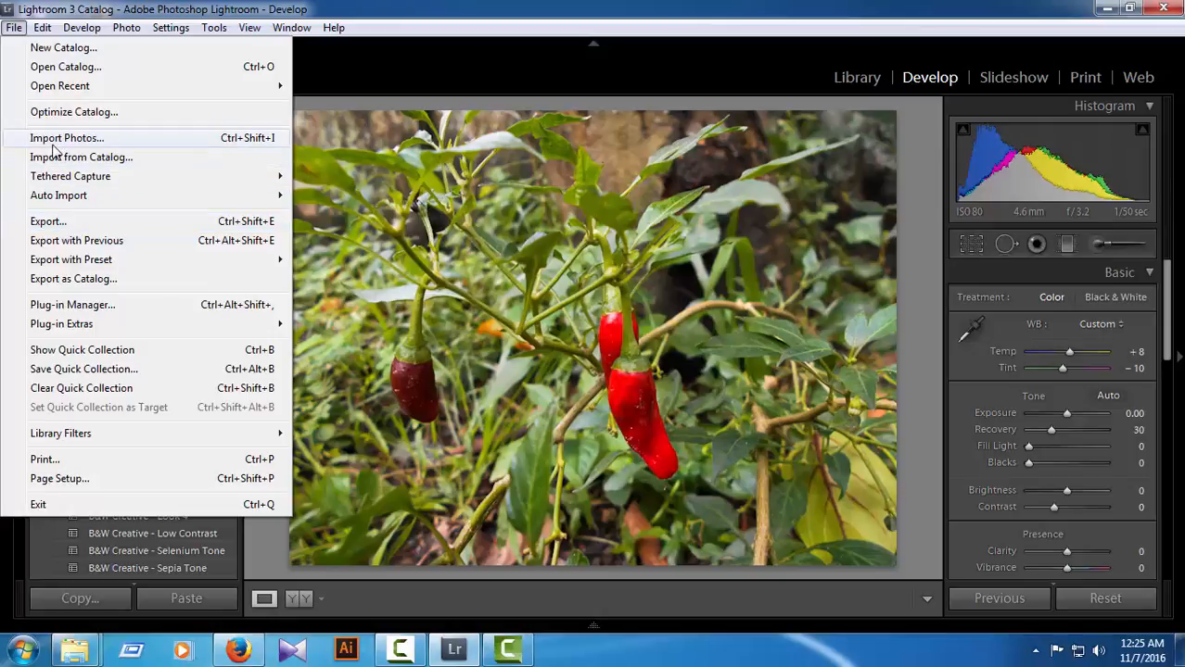
{"action": "left_click", "coordinate": [43, 228]}
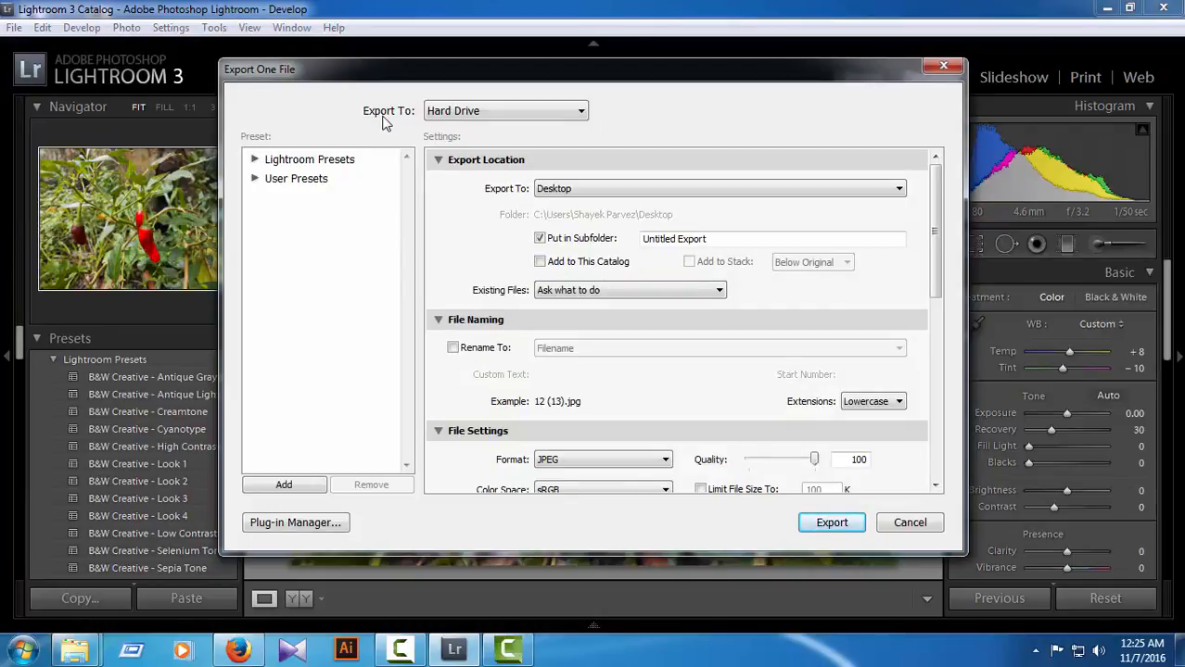
{"action": "left_click", "coordinate": [582, 112]}
{"action": "left_click", "coordinate": [582, 112]}
{"action": "left_click", "coordinate": [891, 194]}
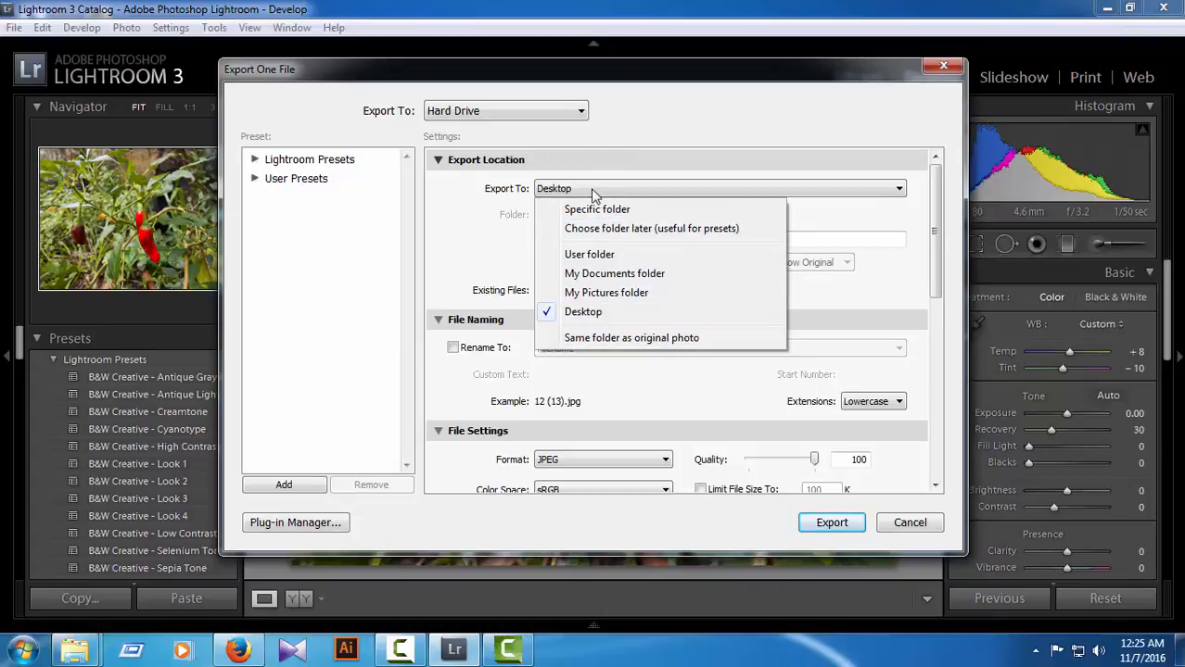
{"action": "left_click", "coordinate": [865, 180]}
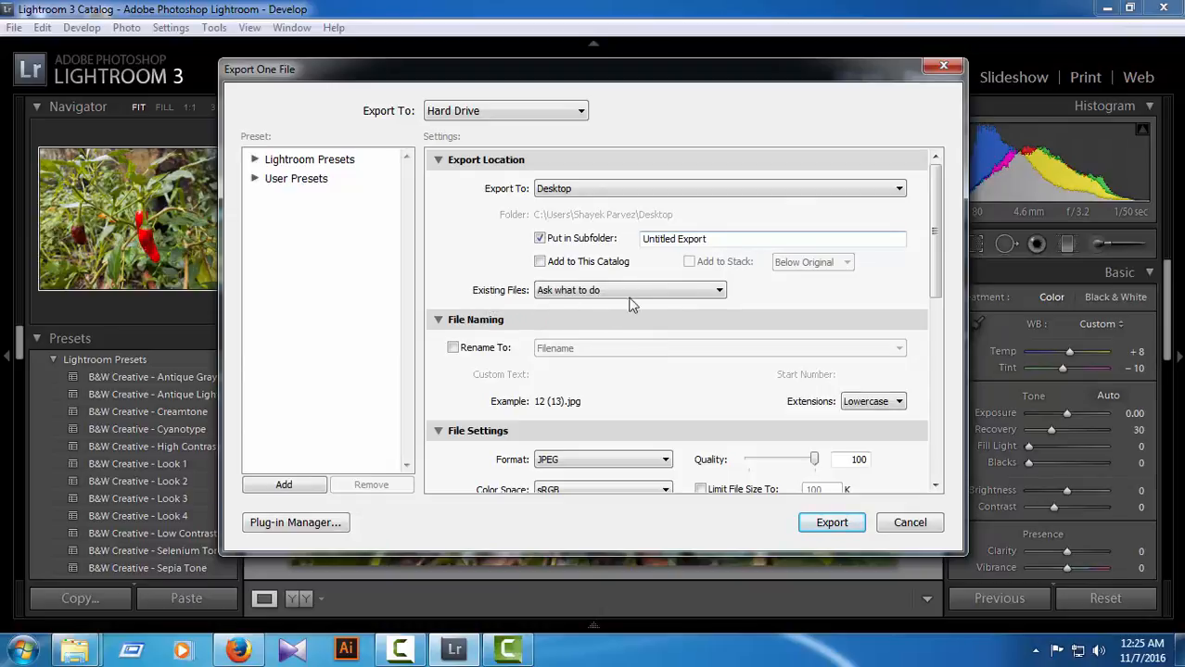
{"action": "left_click", "coordinate": [720, 294]}
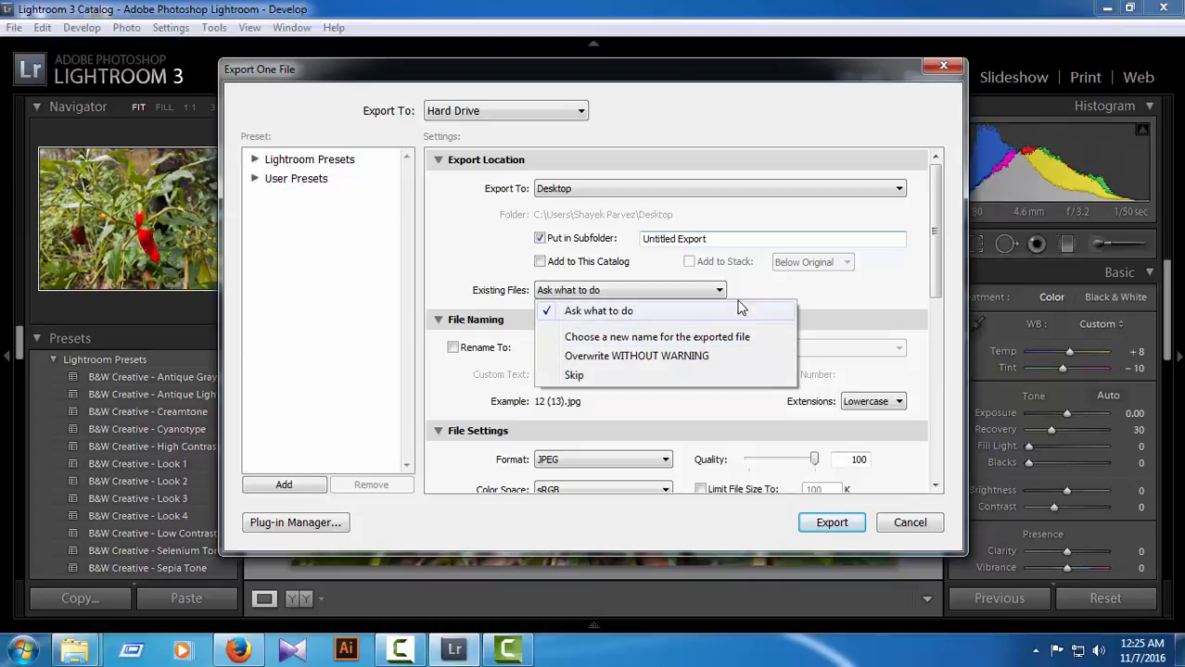
{"action": "left_click", "coordinate": [709, 289]}
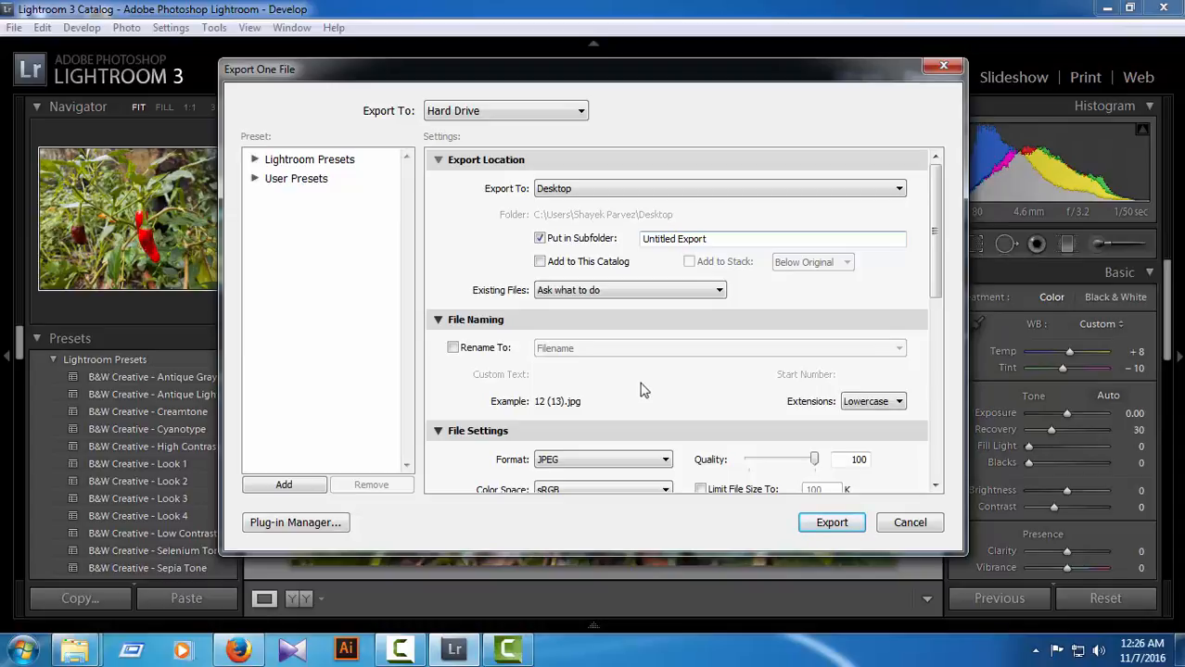
- Review the remaining export settings and export the photo as a JPEG at quality 100 to the Untitled Export subfolder on the Desktop
{"action": "left_click_drag", "start_coordinate": [941, 284], "coordinate": [941, 348]}
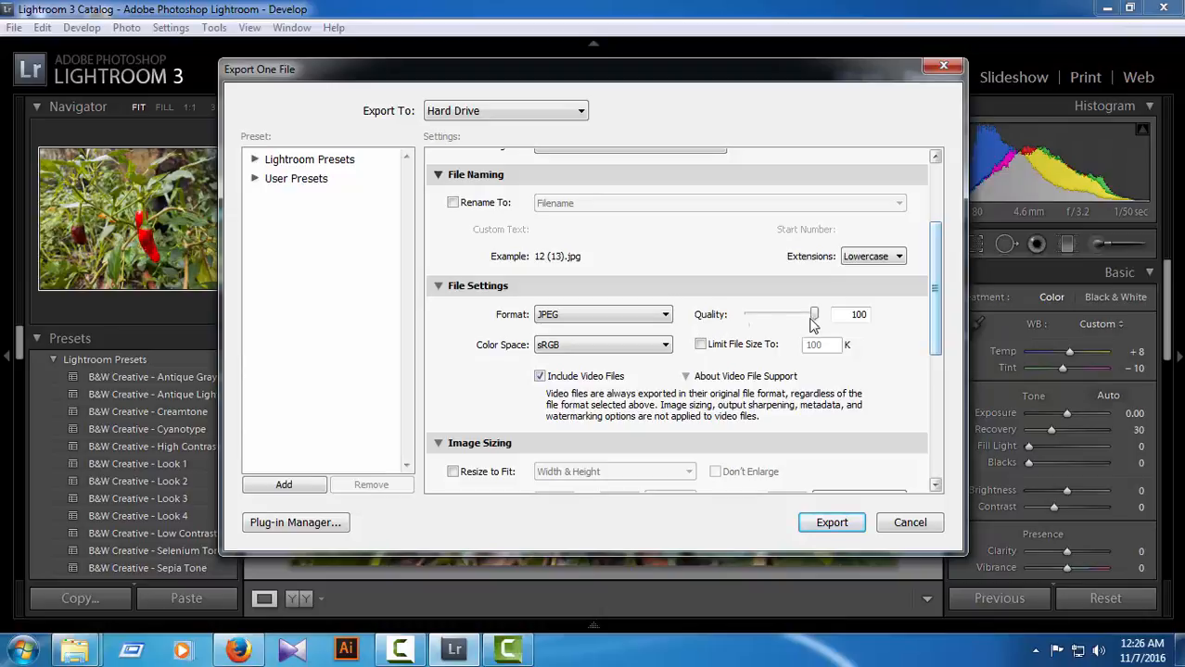
{"action": "left_click_drag", "start_coordinate": [813, 317], "coordinate": [841, 324]}
{"action": "scroll", "coordinate": [797, 401], "scroll_direction": "down", "scroll_amount": 3}
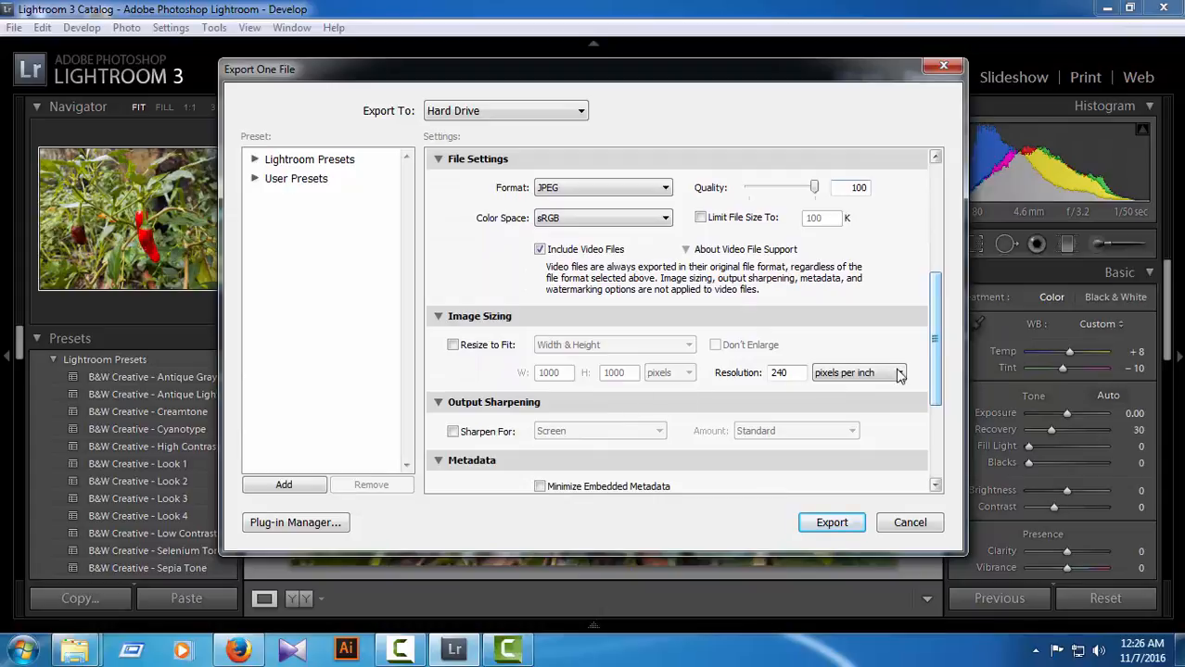
{"action": "left_click_drag", "start_coordinate": [932, 387], "coordinate": [913, 442]}
{"action": "scroll", "coordinate": [623, 408], "scroll_direction": "down", "scroll_amount": 2}
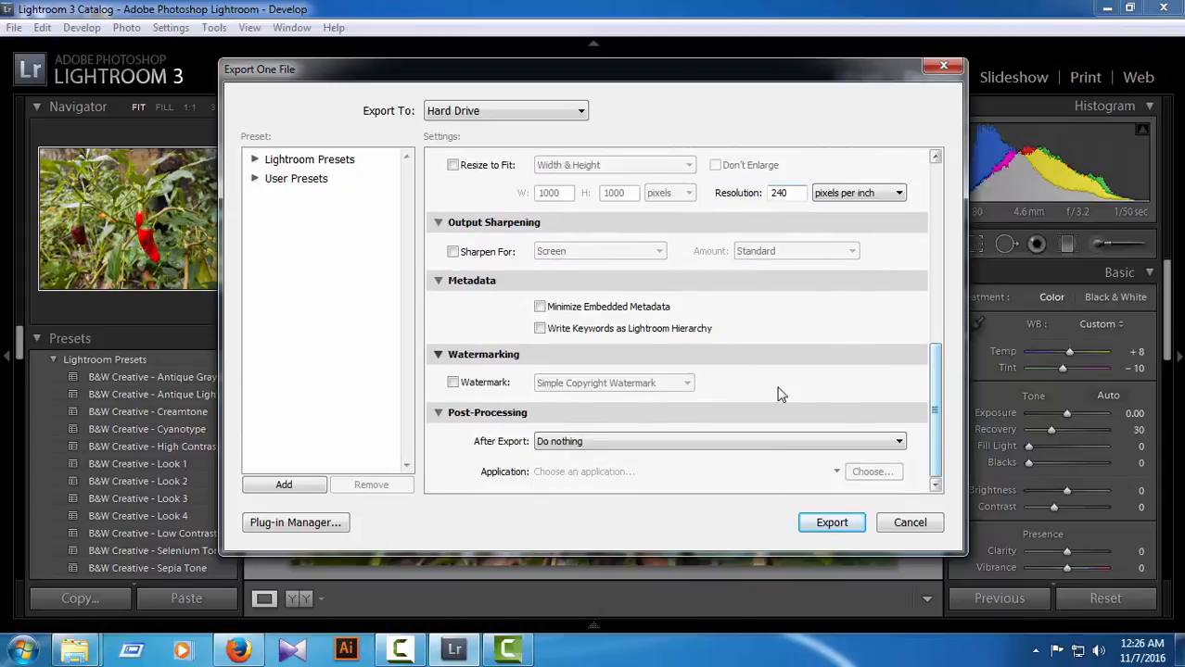
{"action": "scroll", "coordinate": [778, 395], "scroll_direction": "up", "scroll_amount": 15}
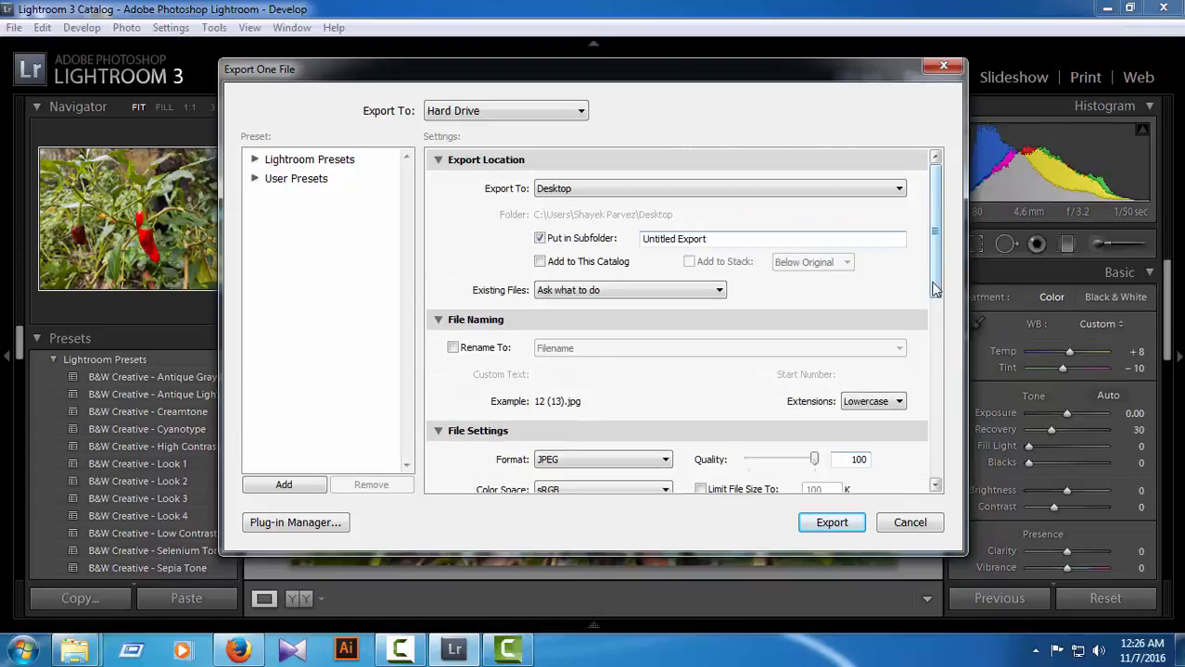
{"action": "scroll", "coordinate": [934, 289], "scroll_direction": "down", "scroll_amount": 6}
{"action": "scroll", "coordinate": [672, 272], "scroll_direction": "up", "scroll_amount": 6}
{"action": "left_click", "coordinate": [830, 525]}
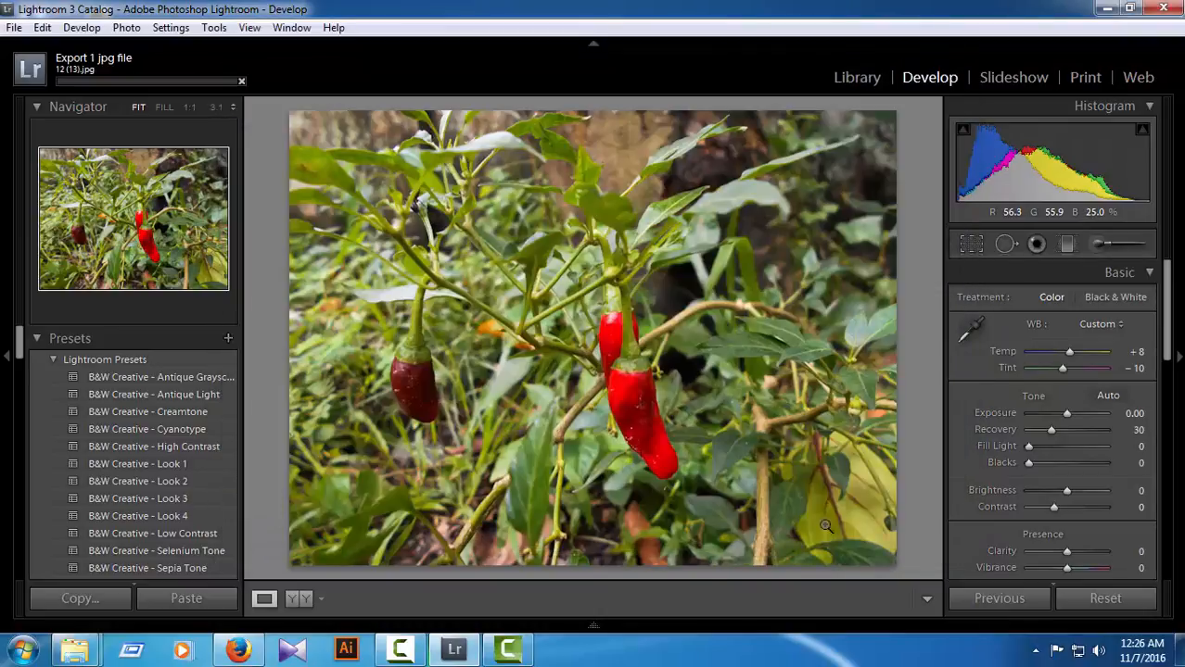
- Minimize Lightroom and refresh the Windows desktop
{"action": "left_click", "coordinate": [1107, 9]}
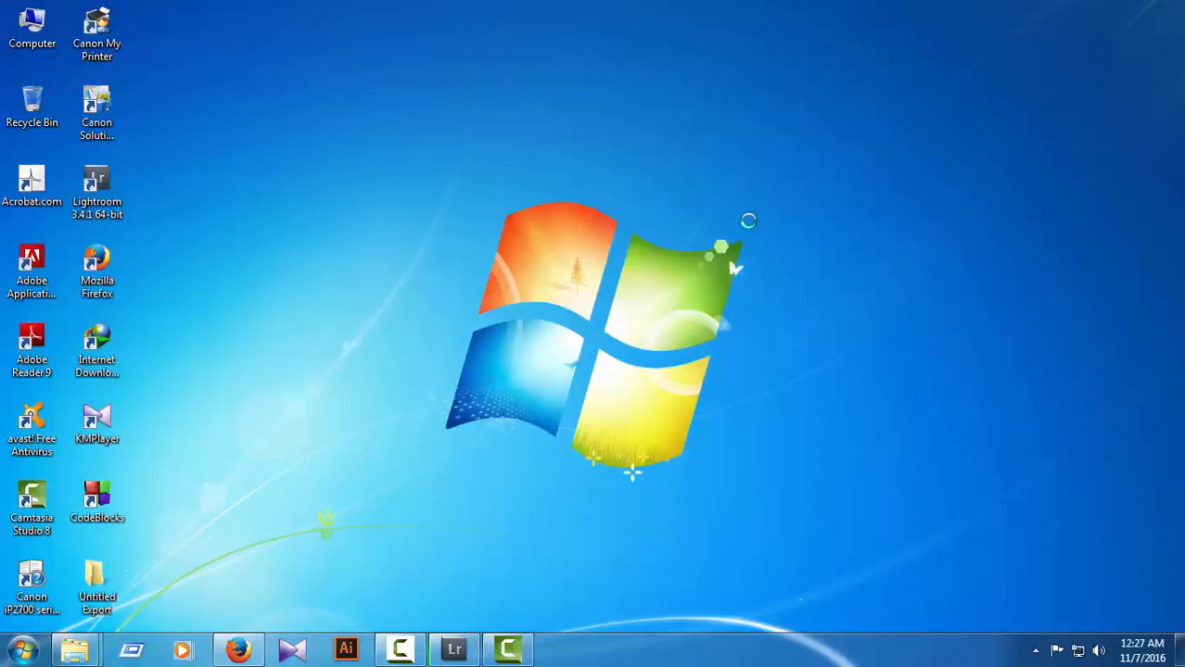
{"action": "right_click", "coordinate": [749, 220]}
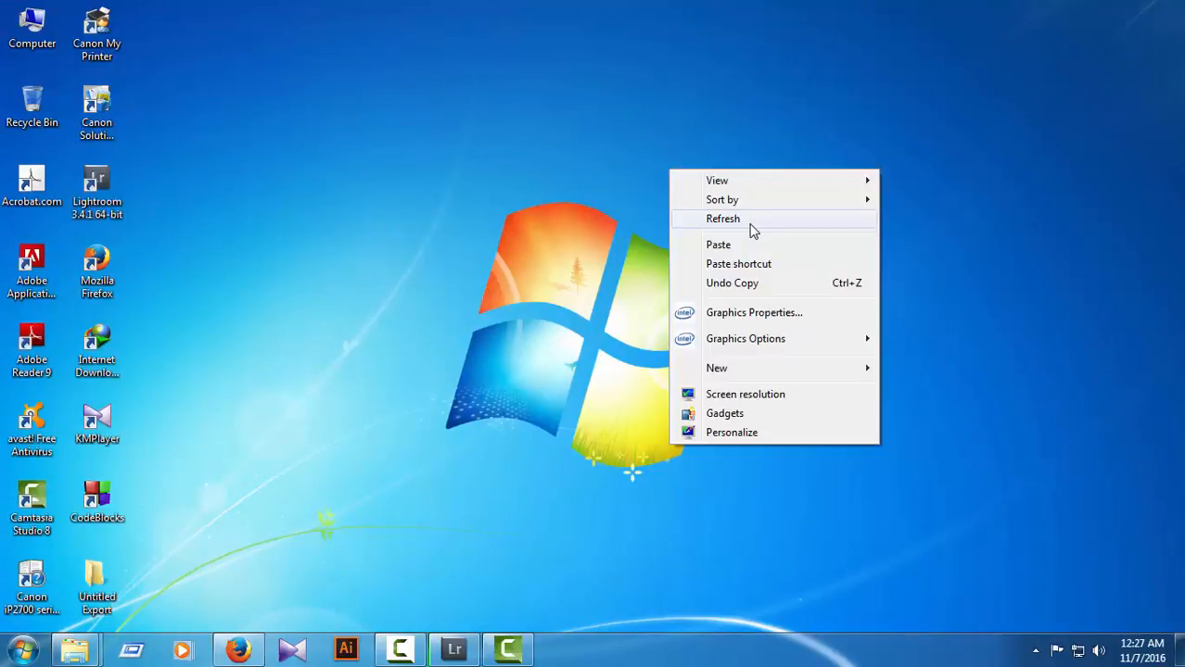
{"action": "left_click", "coordinate": [705, 222]}
{"action": "right_click", "coordinate": [616, 176]}
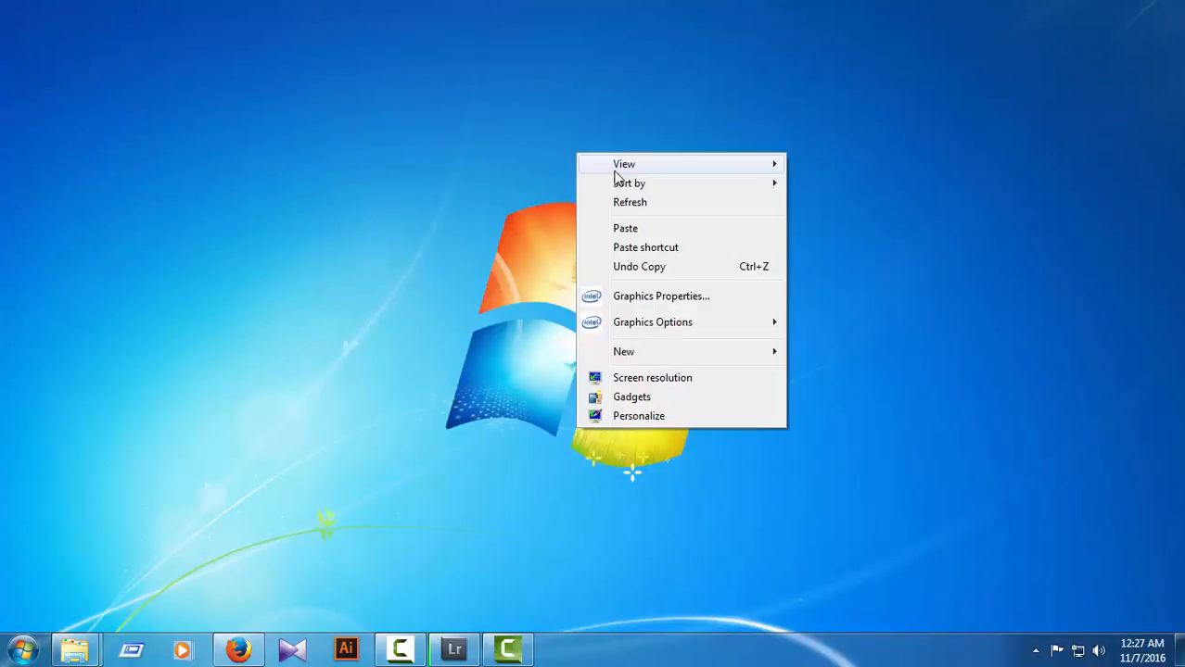
{"action": "left_click", "coordinate": [642, 204]}
{"action": "right_click", "coordinate": [555, 157]}
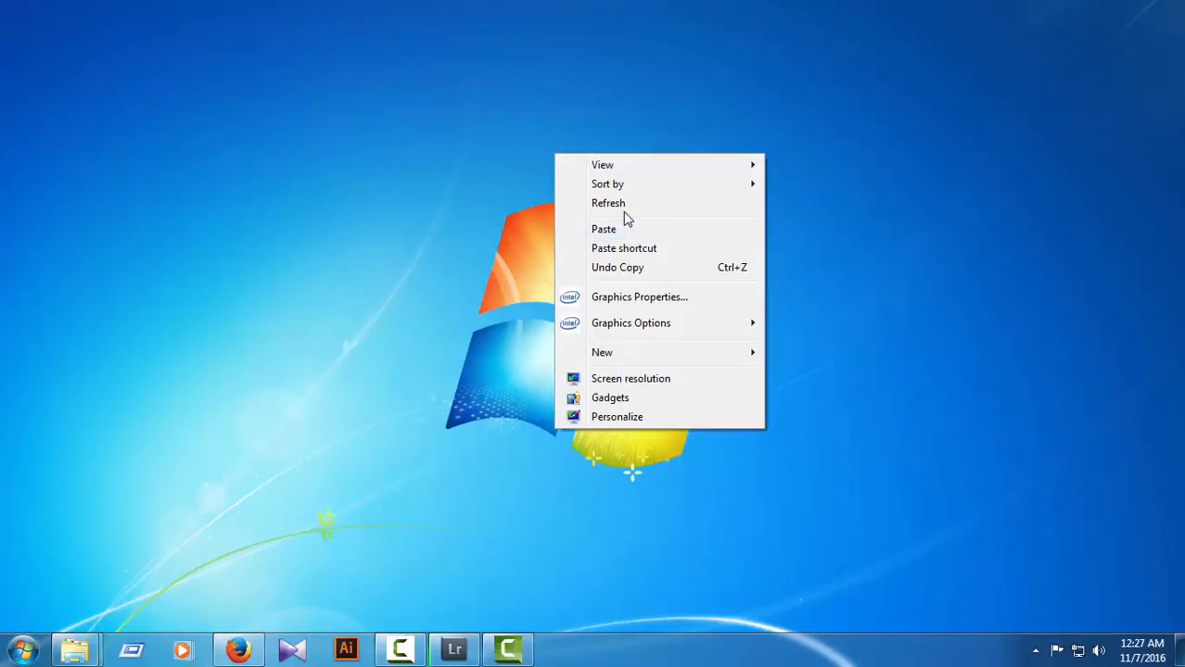
{"action": "left_click", "coordinate": [603, 204]}
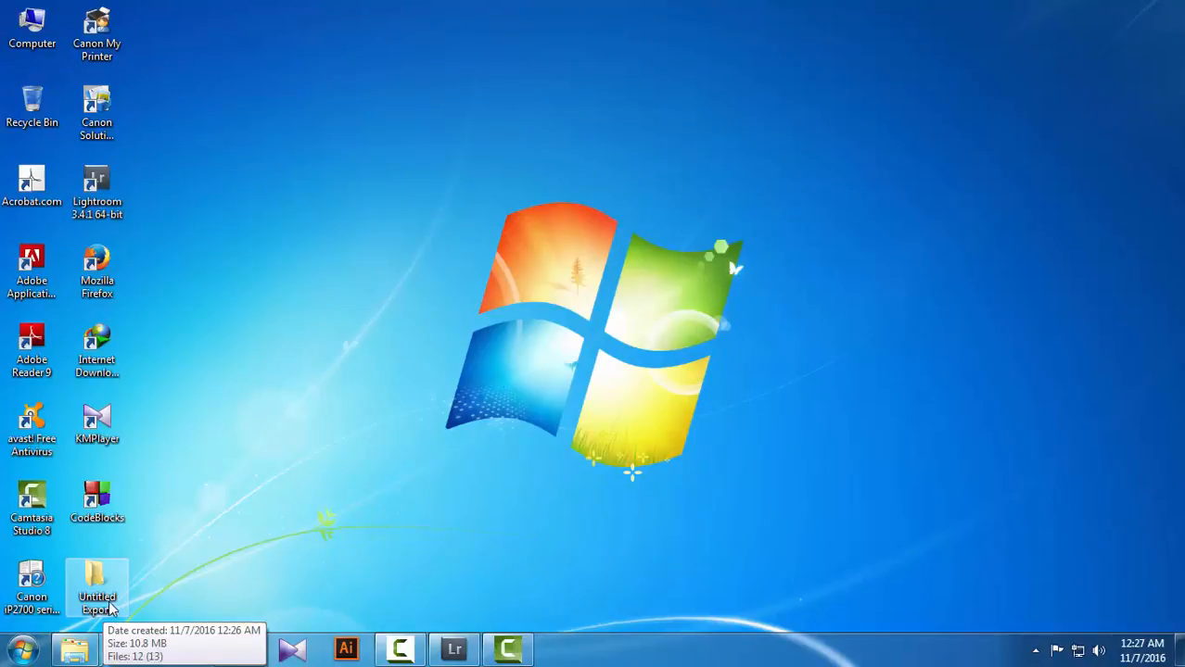
- Open the Untitled Export folder on the desktop to check the exported photo, and close the folder
{"action": "left_click", "coordinate": [99, 594]}
{"action": "double_click", "coordinate": [100, 594]}
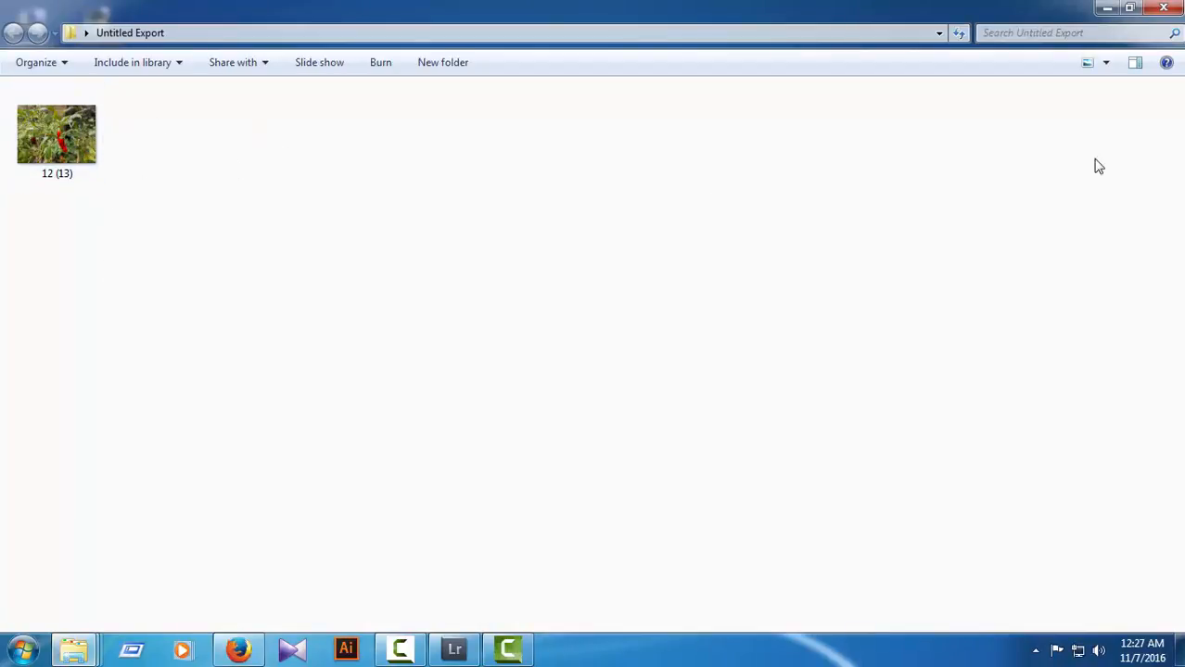
{"action": "left_click", "coordinate": [1164, 9]}
{"action": "right_click", "coordinate": [291, 140]}
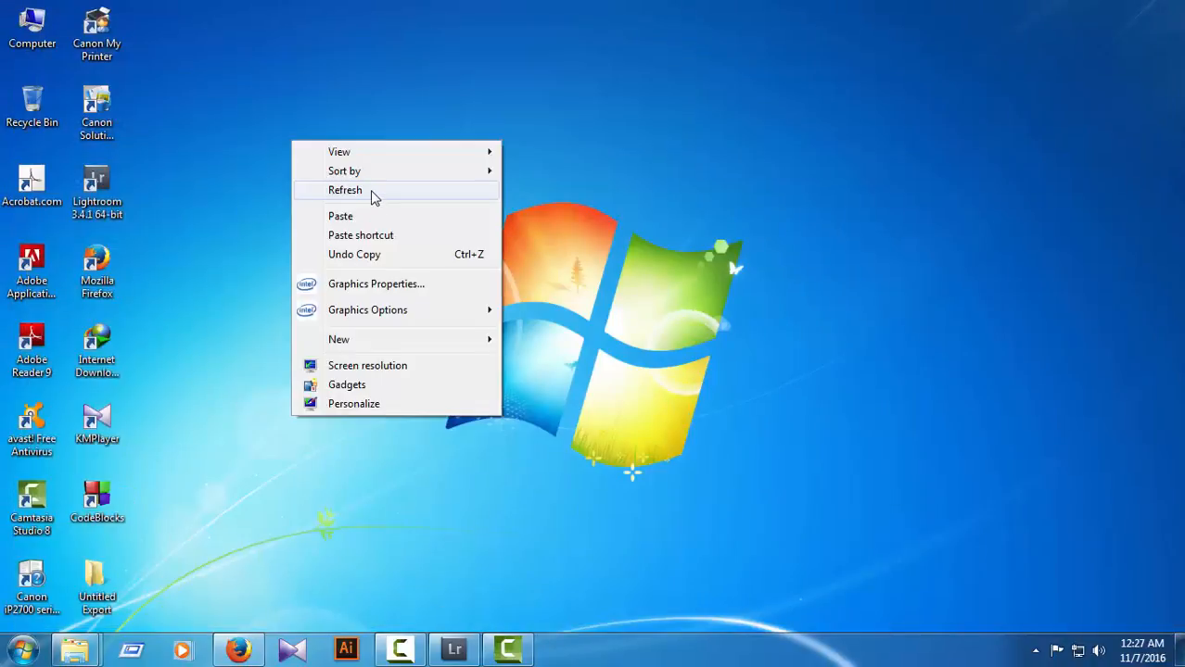
{"action": "left_click", "coordinate": [371, 192]}
{"action": "right_click", "coordinate": [366, 164]}
{"action": "left_click", "coordinate": [439, 218]}
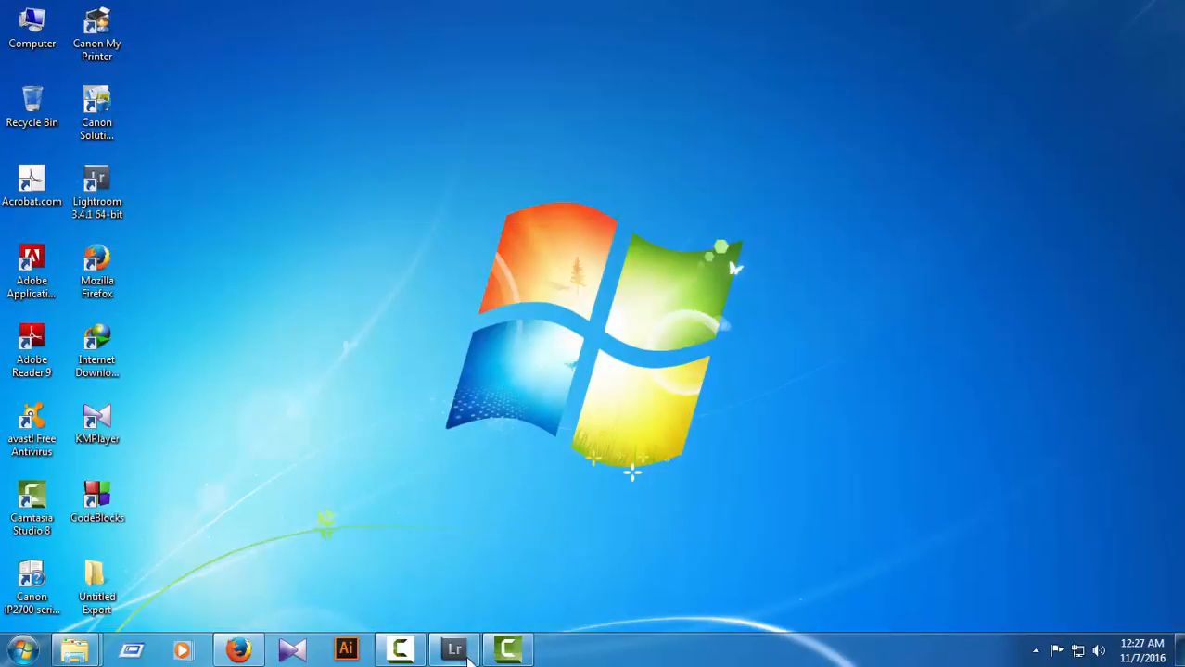
- Switch back to Lightroom and dismiss the Internet Download Manager dialog
{"action": "left_click", "coordinate": [454, 650]}
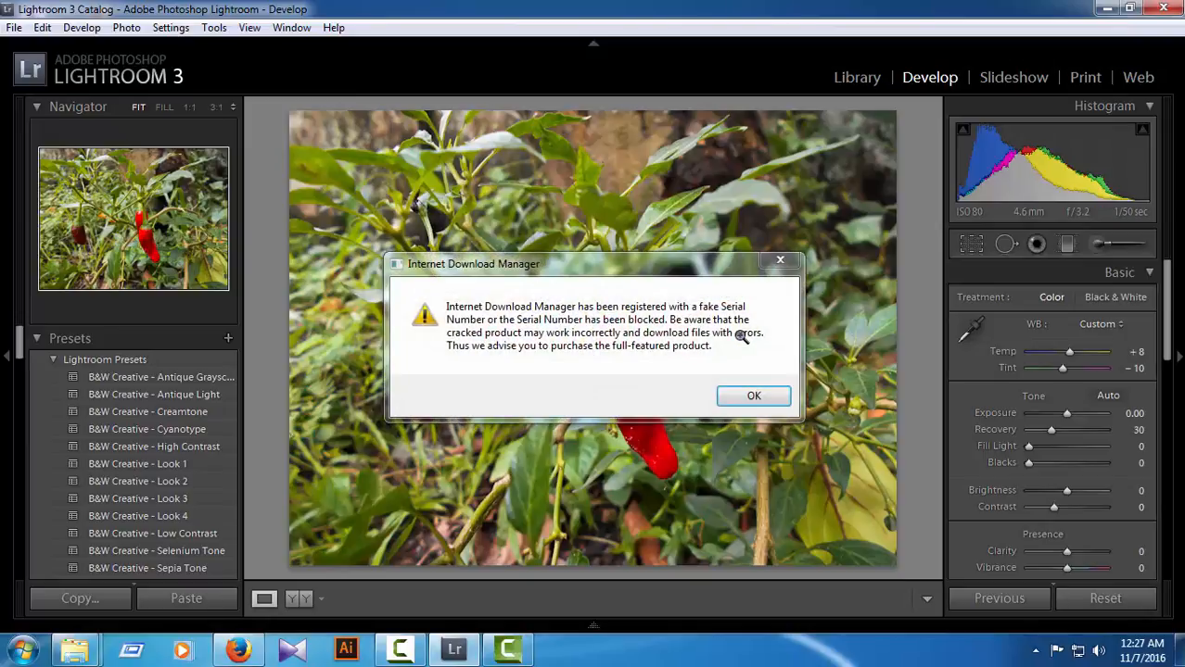
{"action": "left_click", "coordinate": [780, 262]}
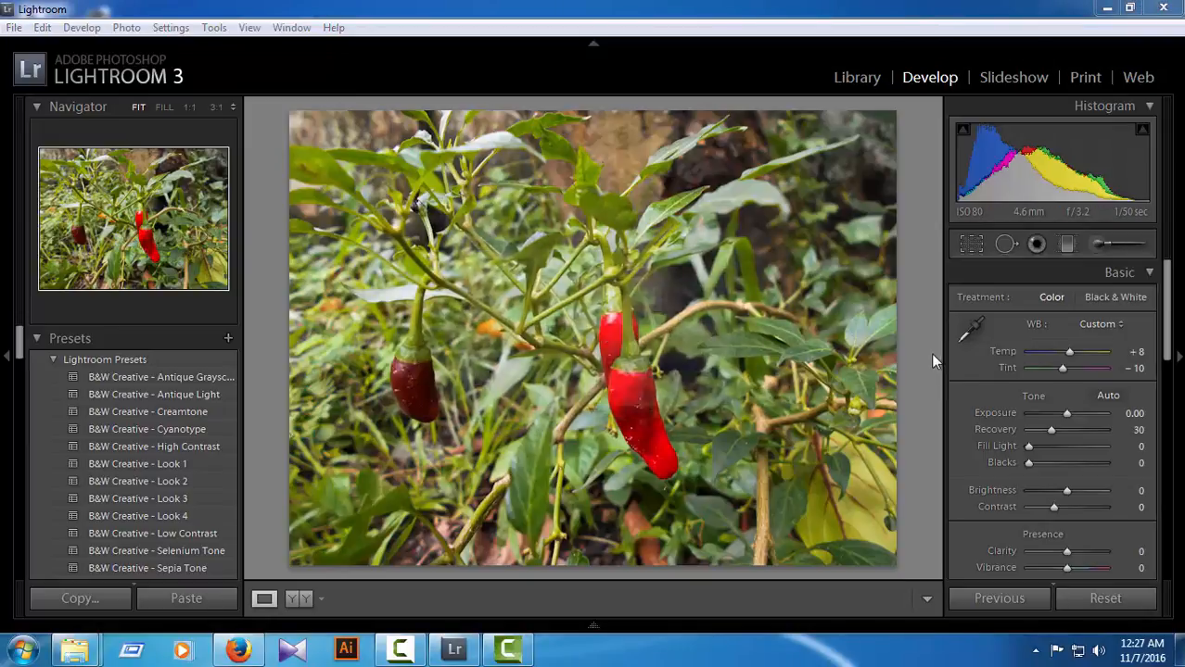
{"action": "left_click", "coordinate": [734, 216]}
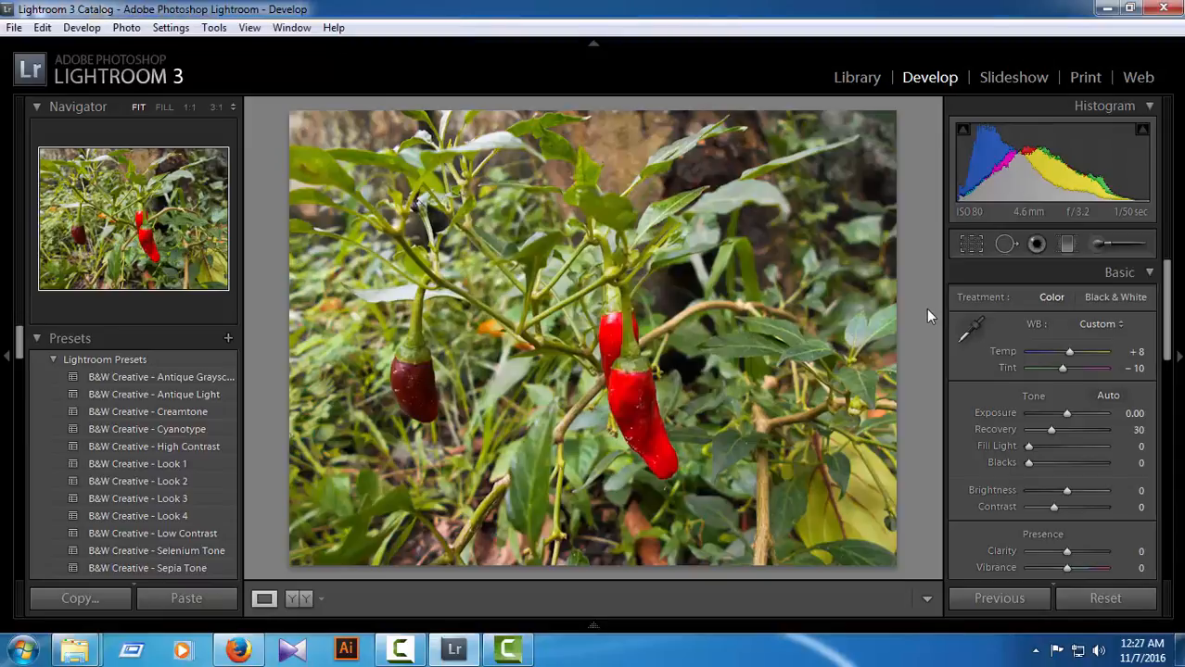